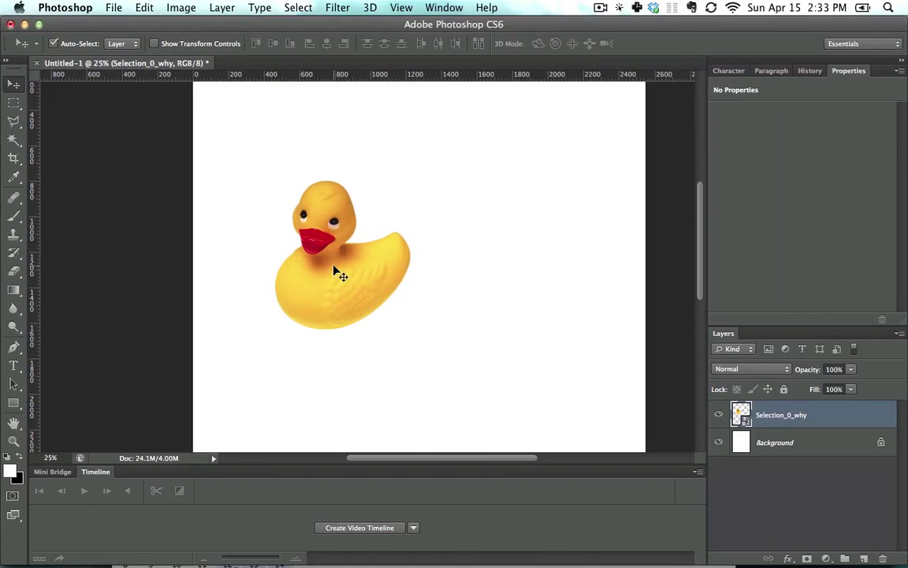
# Step: Option-drag a third duck copy, zoom out, and place two ducks side by side with one below
pyautogui.moveTo(341, 272); pyautogui.dragTo(493, 266)
pyautogui.moveTo(302, 305); pyautogui.dragTo(339, 391)
pyautogui.press('super+minus')
pyautogui.moveTo(297, 237); pyautogui.dragTo(278, 283)
pyautogui.moveTo(306, 221)
pyautogui.mouseDown()
pyautogui.moveTo(331, 170)
pyautogui.moveTo(314, 218)
pyautogui.moveTo(398, 223)
pyautogui.moveTo(381, 323)
pyautogui.moveTo(349, 127)
pyautogui.moveTo(349, 225)
pyautogui.moveTo(315, 231)
pyautogui.moveTo(375, 203)
pyautogui.moveTo(307, 238)
pyautogui.mouseUp()
pyautogui.moveTo(335, 197); pyautogui.dragTo(309, 208)
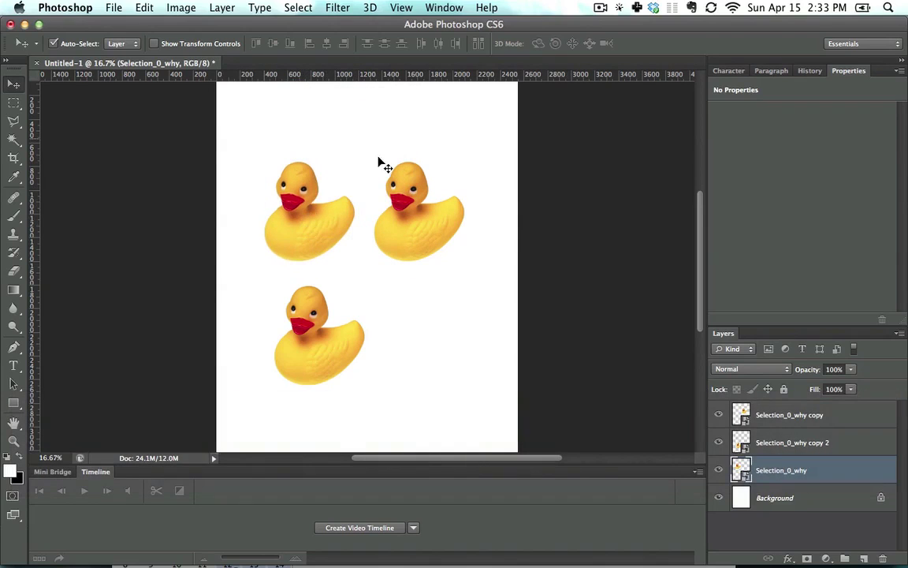
# Step: Fill the Background layer with black and drag the ducks into a two-by-two grid
pyautogui.click(762, 497)
pyautogui.press('super+BackSpace')
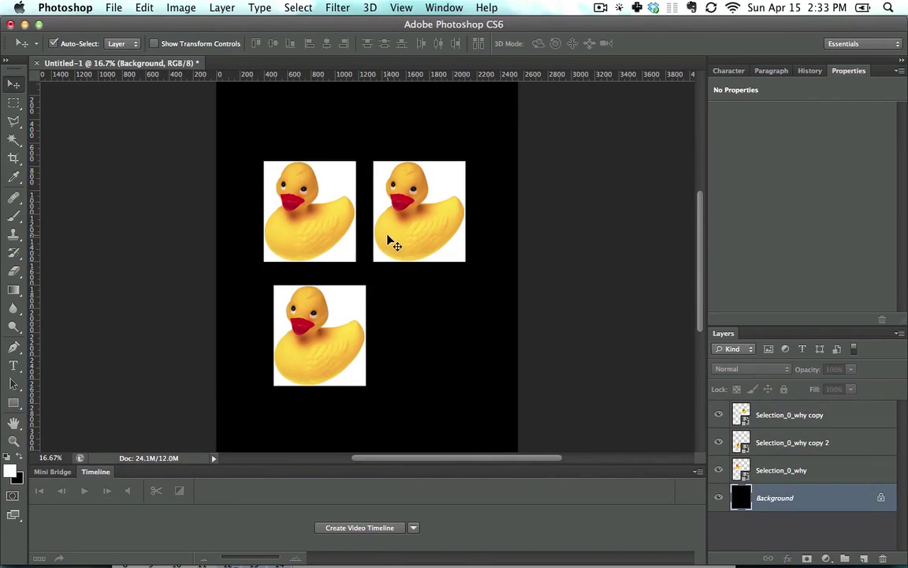
pyautogui.moveTo(325, 212); pyautogui.dragTo(424, 333)
pyautogui.moveTo(342, 321); pyautogui.dragTo(329, 296)
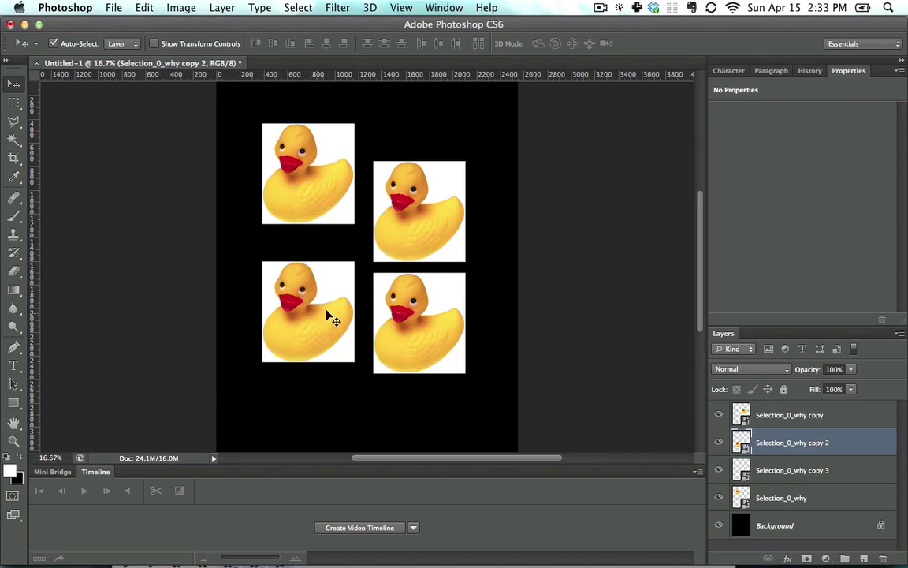
pyautogui.moveTo(330, 337); pyautogui.dragTo(331, 364)
pyautogui.press('shift')
pyautogui.press('shift')
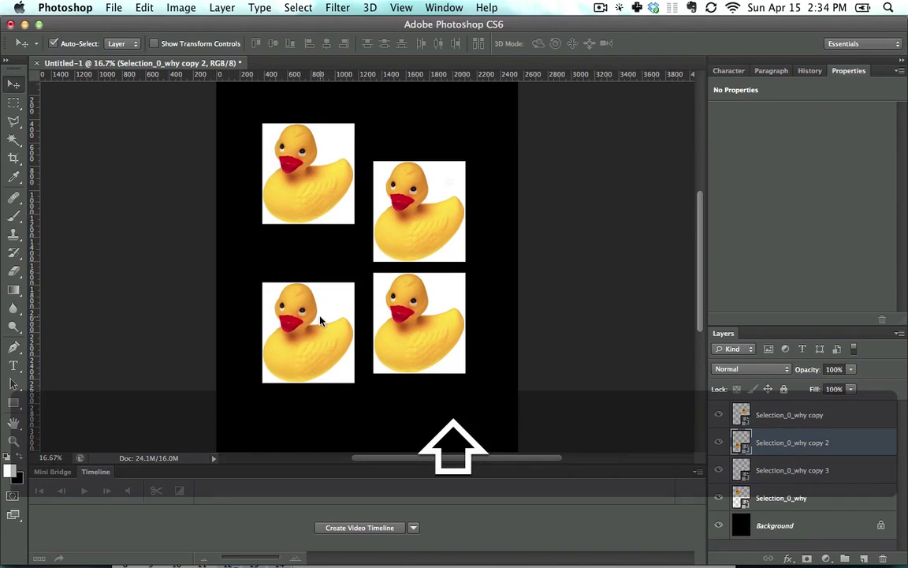
# Step: Select the top-left, top-right and bottom-right ducks and drag them down together
pyautogui.keyDown('shift'); pyautogui.click(321, 319); pyautogui.keyUp('shift')
pyautogui.click(547, 213)
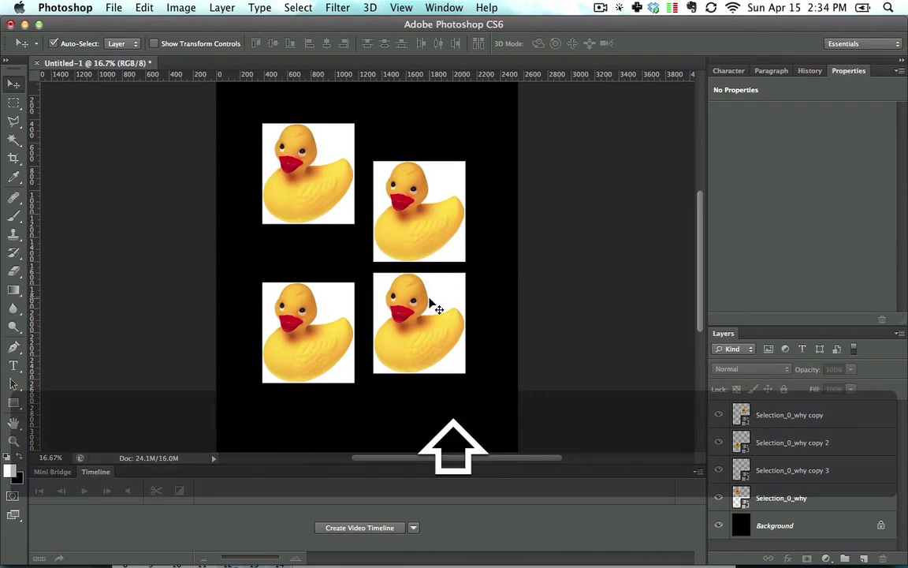
pyautogui.keyDown('shift'); pyautogui.click(434, 306); pyautogui.keyUp('shift')
pyautogui.keyDown('shift'); pyautogui.click(434, 235); pyautogui.keyUp('shift')
pyautogui.keyDown('shift'); pyautogui.click(342, 200); pyautogui.keyUp('shift')
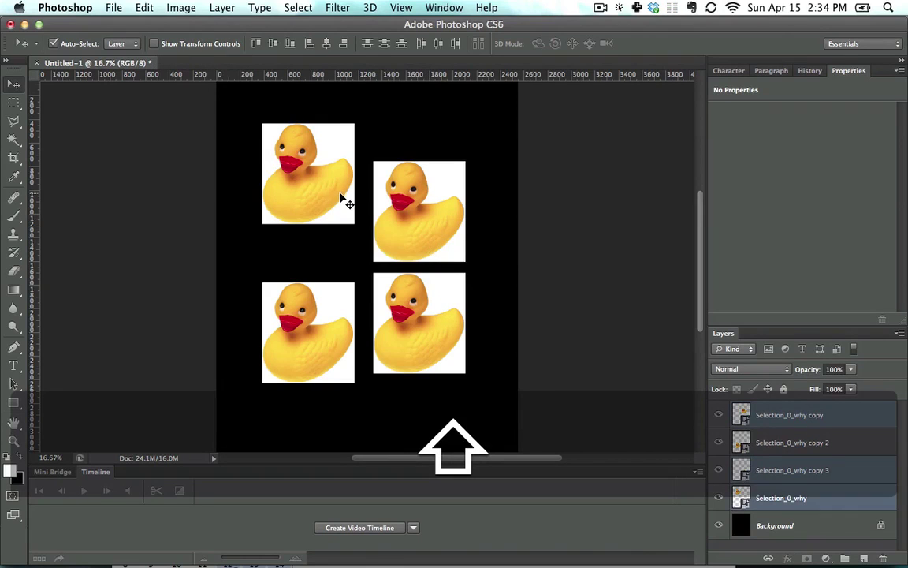
pyautogui.moveTo(420, 183); pyautogui.dragTo(424, 235)
pyautogui.click(552, 289)
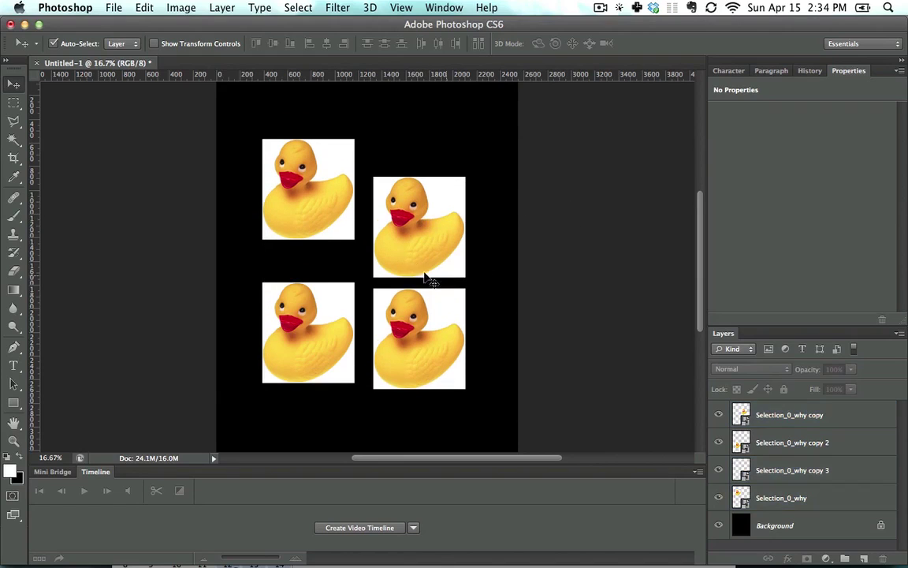
# Step: Pick the Selection_0_why copy and Selection_0_why layers via right-click and drag them into an overlapping cluster
pyautogui.rightClick(411, 215)
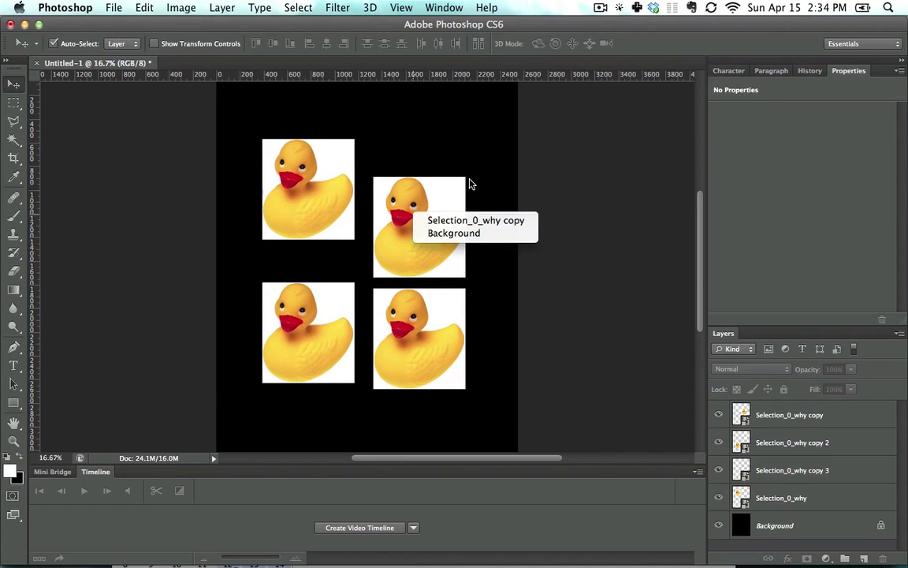
pyautogui.click(465, 220)
pyautogui.moveTo(429, 204); pyautogui.dragTo(443, 293)
pyautogui.moveTo(320, 217); pyautogui.dragTo(447, 317)
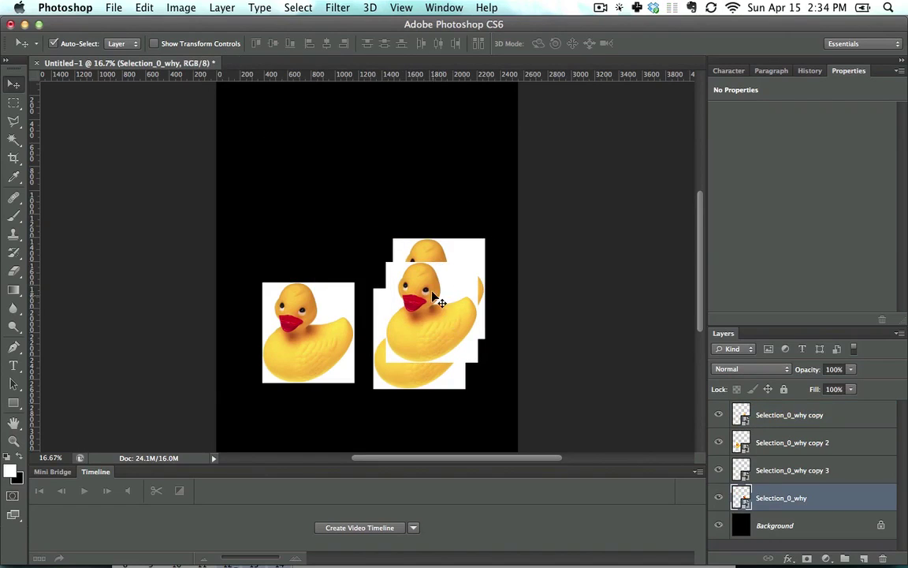
pyautogui.rightClick(434, 314)
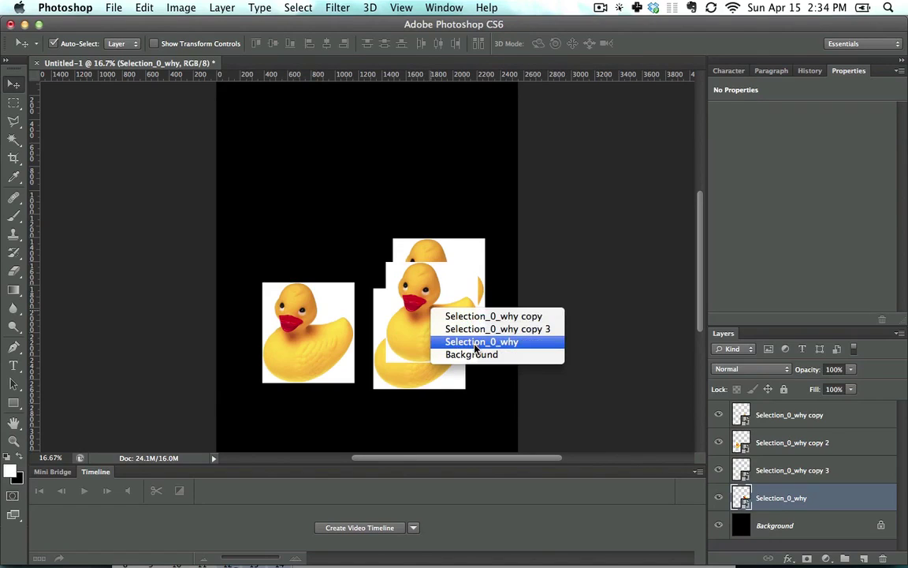
pyautogui.click(479, 346)
pyautogui.moveTo(438, 320); pyautogui.dragTo(407, 241)
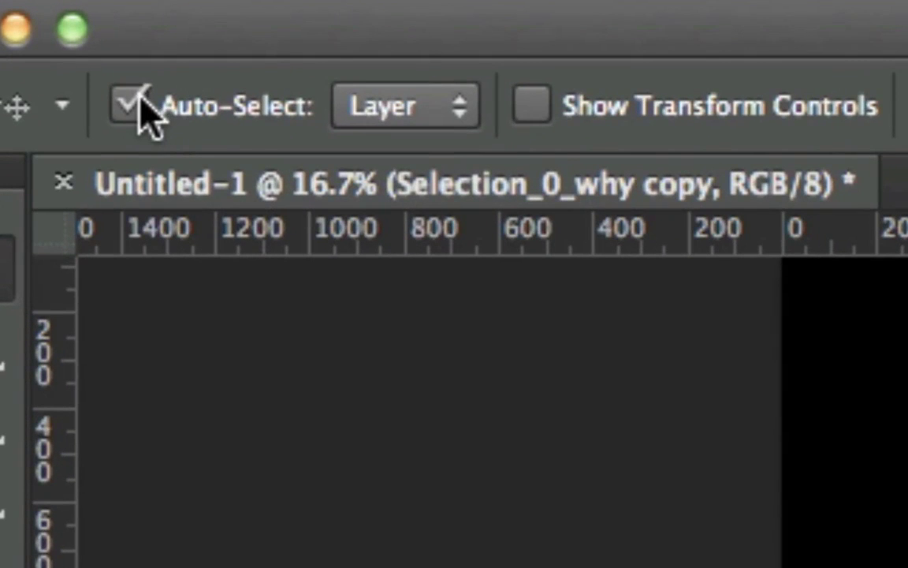
# Step: Turn off Auto-Select, then drag the top duck up-left and a stacked duck up beside it
pyautogui.click(132, 105)
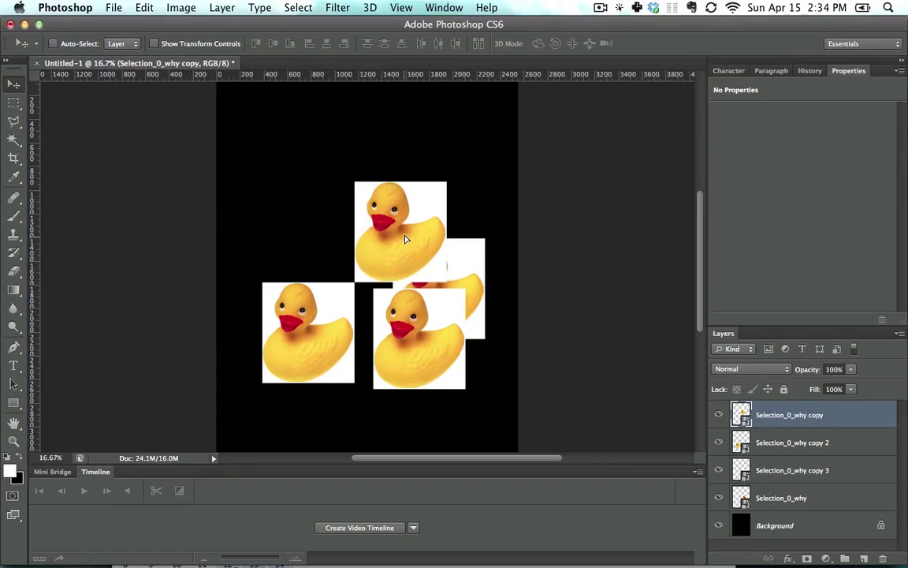
pyautogui.moveTo(406, 238); pyautogui.dragTo(313, 172)
pyautogui.moveTo(462, 296)
pyautogui.mouseDown()
pyautogui.moveTo(398, 279)
pyautogui.moveTo(464, 316)
pyautogui.mouseUp()
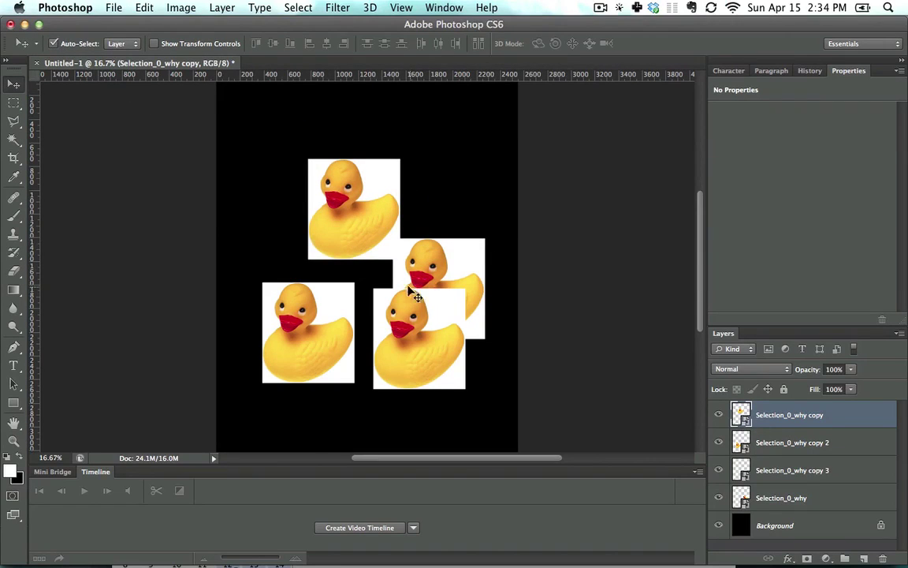
pyautogui.moveTo(414, 285); pyautogui.dragTo(438, 138)
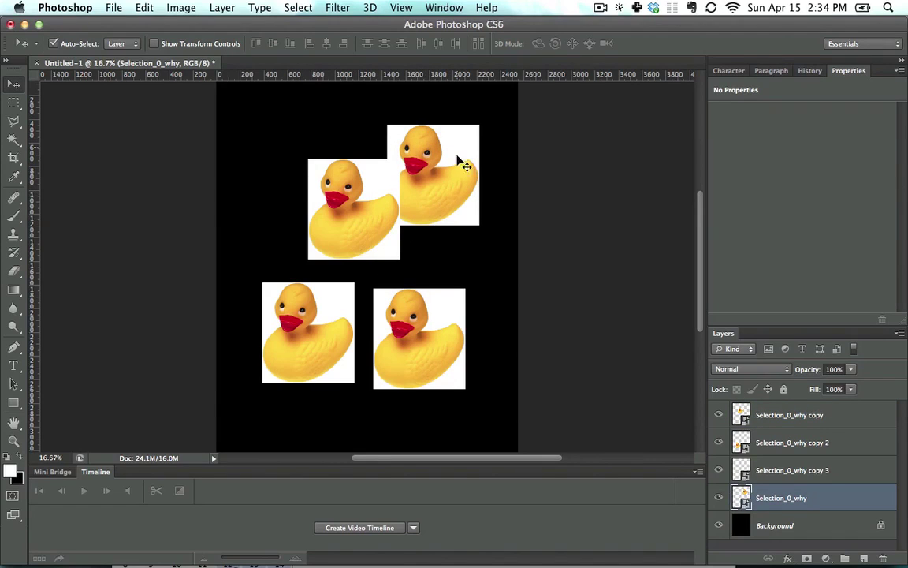
# Step: Group three duck layers into Group 1 and set Auto-Select to Group
pyautogui.keyDown('shift'); pyautogui.click(807, 443); pyautogui.keyUp('shift')
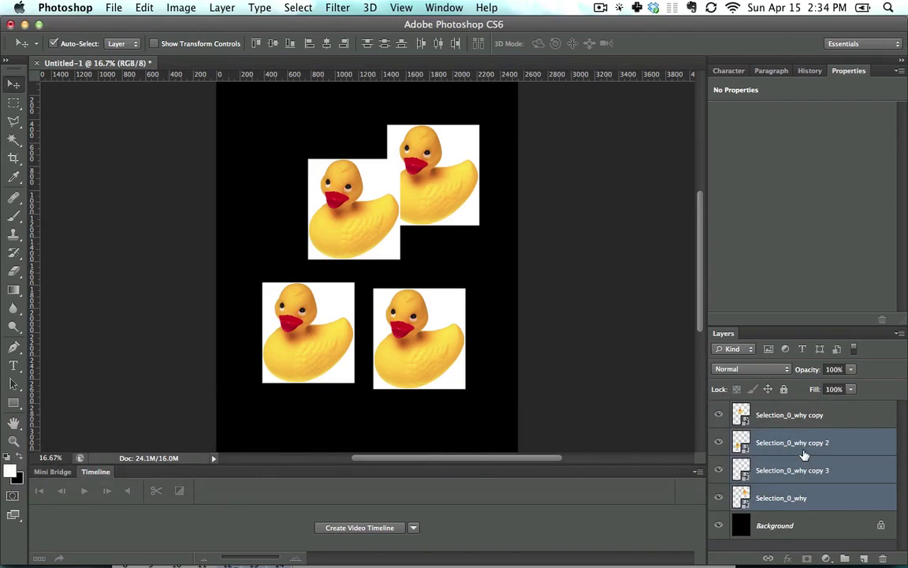
pyautogui.press('super+g')
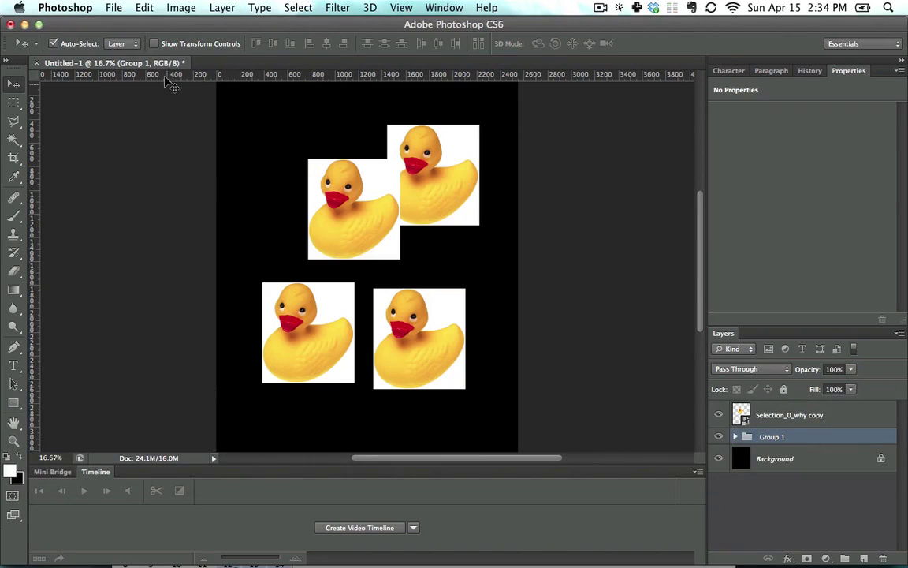
pyautogui.click(123, 45)
pyautogui.click(115, 33)
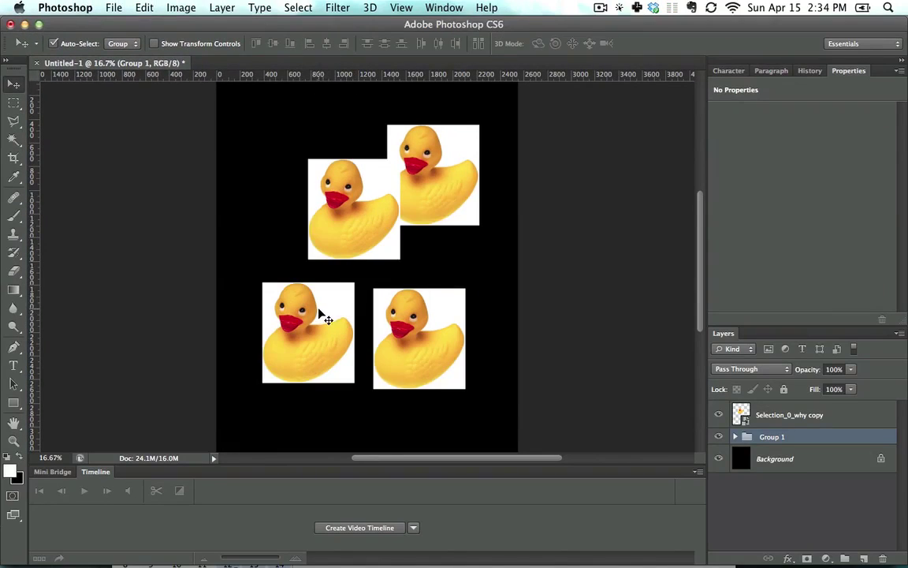
# Step: Drag the group and the lone ducks into two rough columns
pyautogui.moveTo(318, 312)
pyautogui.mouseDown()
pyautogui.moveTo(285, 351)
pyautogui.moveTo(342, 313)
pyautogui.moveTo(312, 328)
pyautogui.mouseUp()
pyautogui.click(310, 170)
pyautogui.moveTo(310, 169); pyautogui.dragTo(256, 135)
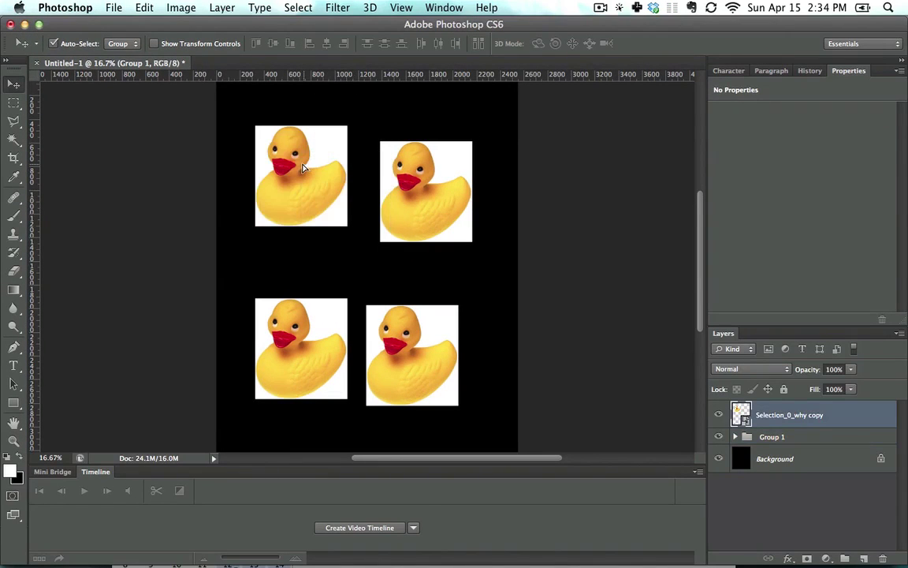
pyautogui.moveTo(434, 236); pyautogui.dragTo(429, 278)
pyautogui.click(132, 47)
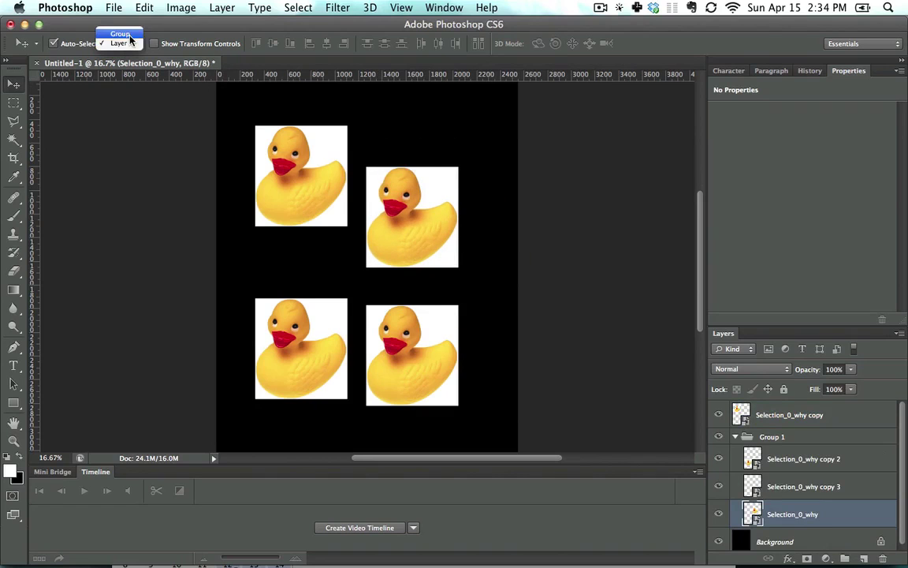
pyautogui.click(120, 34)
pyautogui.moveTo(376, 181); pyautogui.dragTo(432, 196)
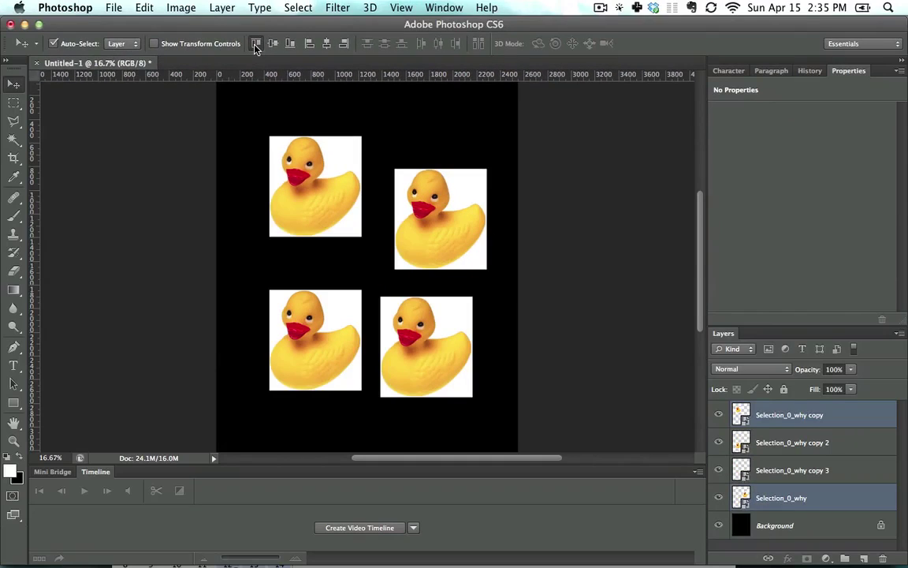
# Step: Align the selected ducks' top edges, move copy 3 up-left, then align right edges
pyautogui.click(256, 48)
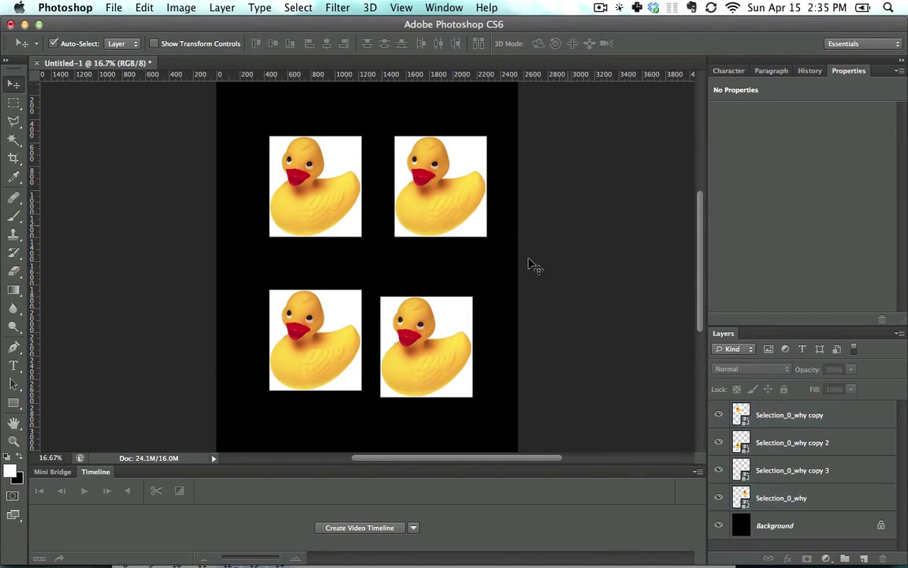
pyautogui.moveTo(394, 319); pyautogui.dragTo(369, 303)
pyautogui.keyDown('shift'); pyautogui.click(433, 234); pyautogui.keyUp('shift')
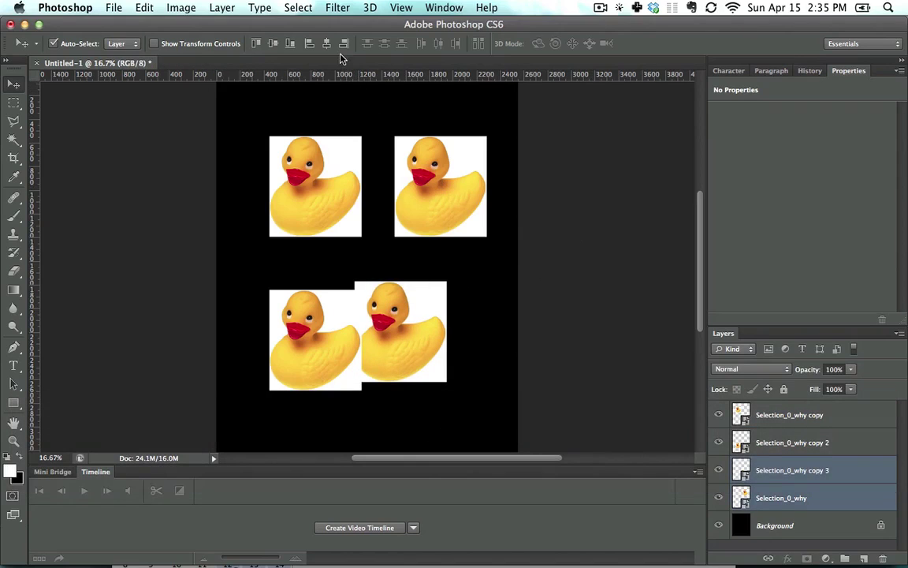
pyautogui.click(344, 43)
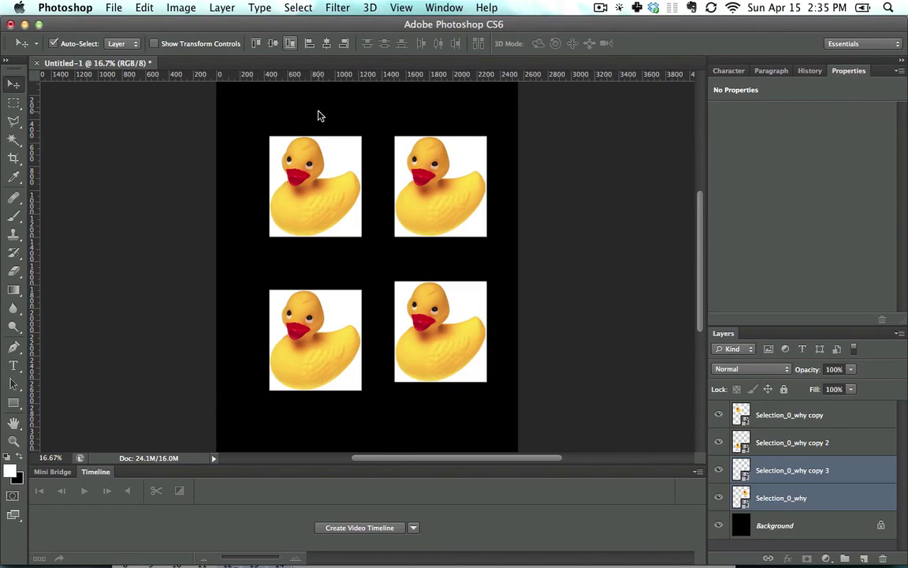
pyautogui.click(495, 208)
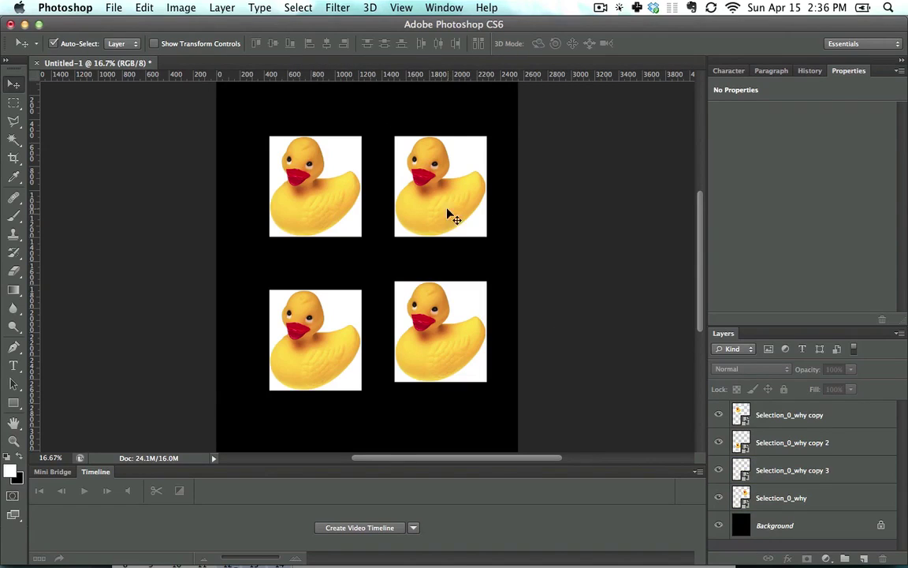
# Step: Select the top-right and bottom-right ducks and align them horizontally
pyautogui.click(421, 209)
pyautogui.keyDown('shift'); pyautogui.click(448, 328); pyautogui.keyUp('shift')
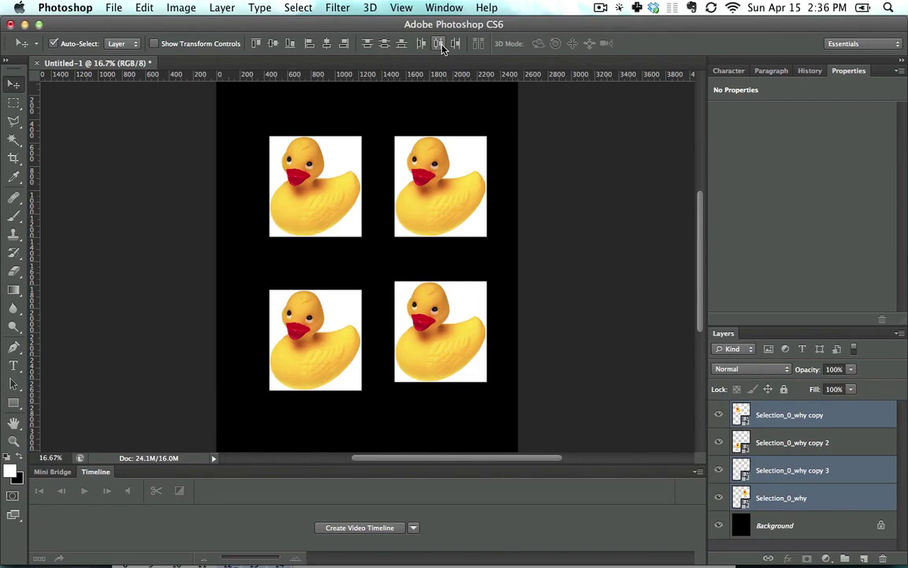
pyautogui.click(439, 44)
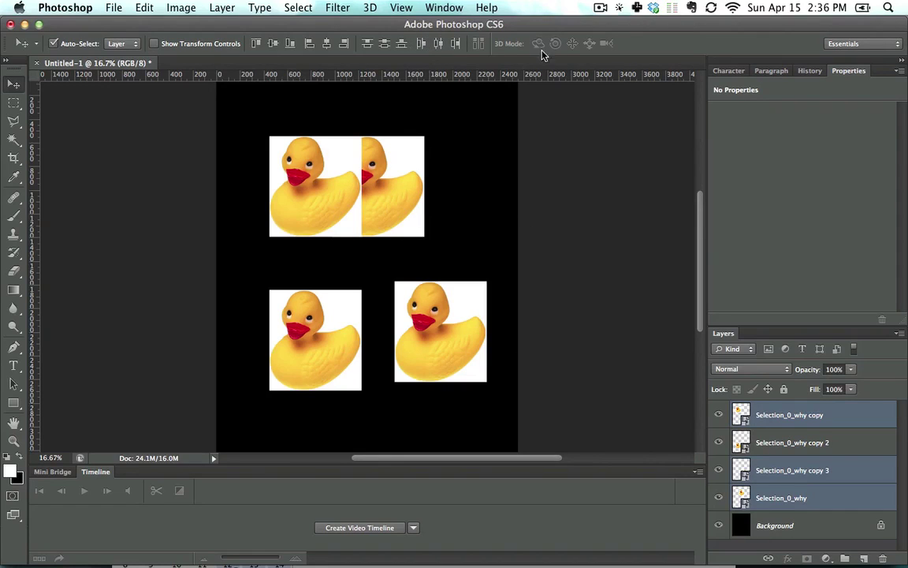
pyautogui.click(401, 44)
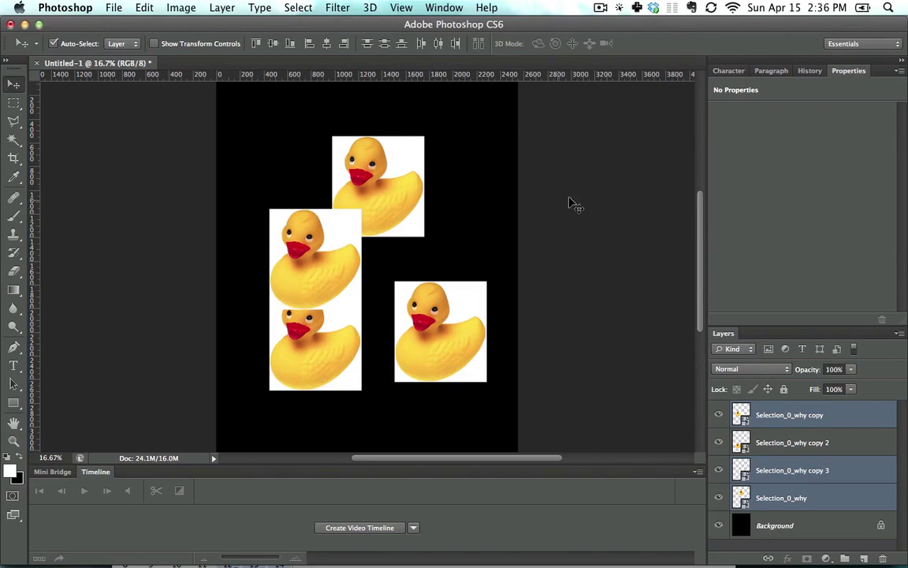
# Step: Drag the upper-left duck beside the top-right one and adjust the top-left duck
pyautogui.moveTo(295, 260); pyautogui.dragTo(446, 192)
pyautogui.moveTo(331, 150); pyautogui.dragTo(264, 142)
pyautogui.click(418, 181)
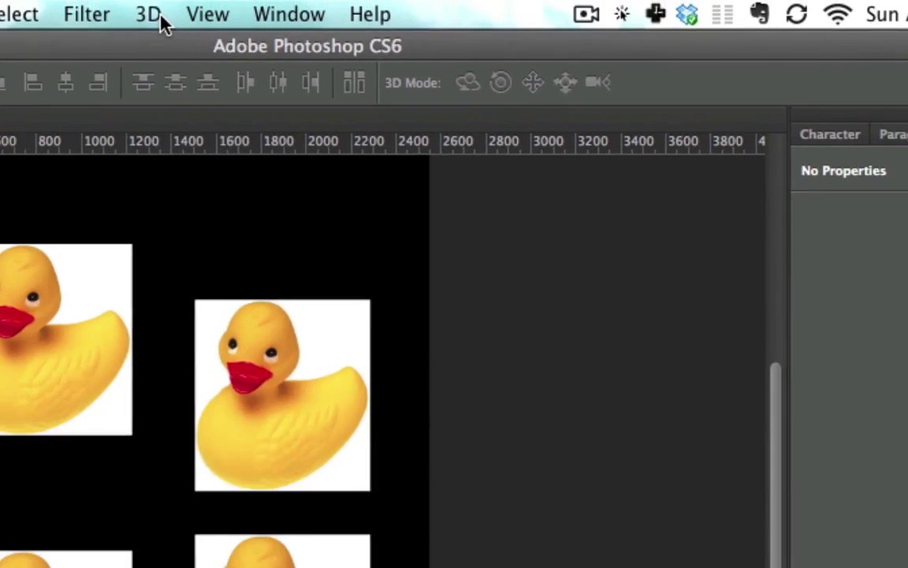
# Step: Convert the Selection_0_why copy layer via 3D > New Mesh from Layer > Postcard
pyautogui.click(157, 18)
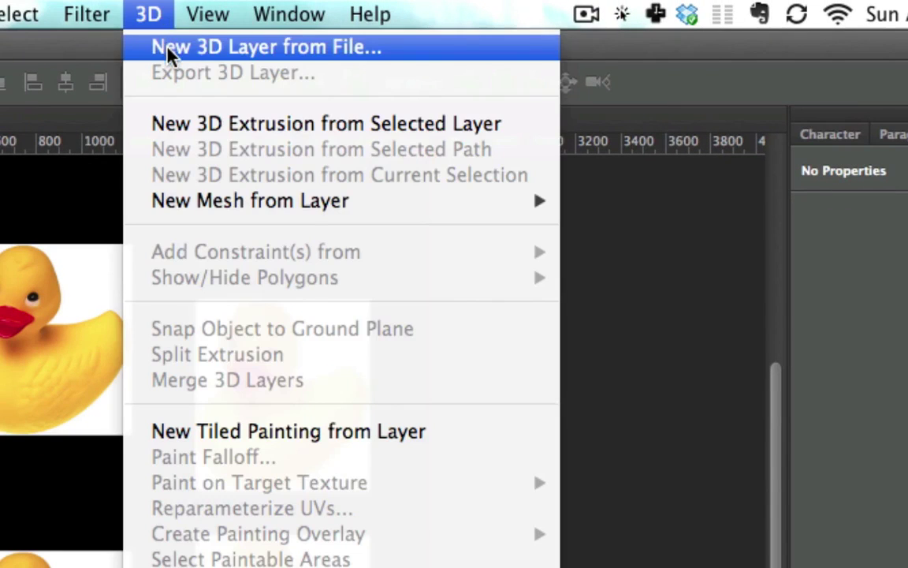
pyautogui.moveTo(306, 219)
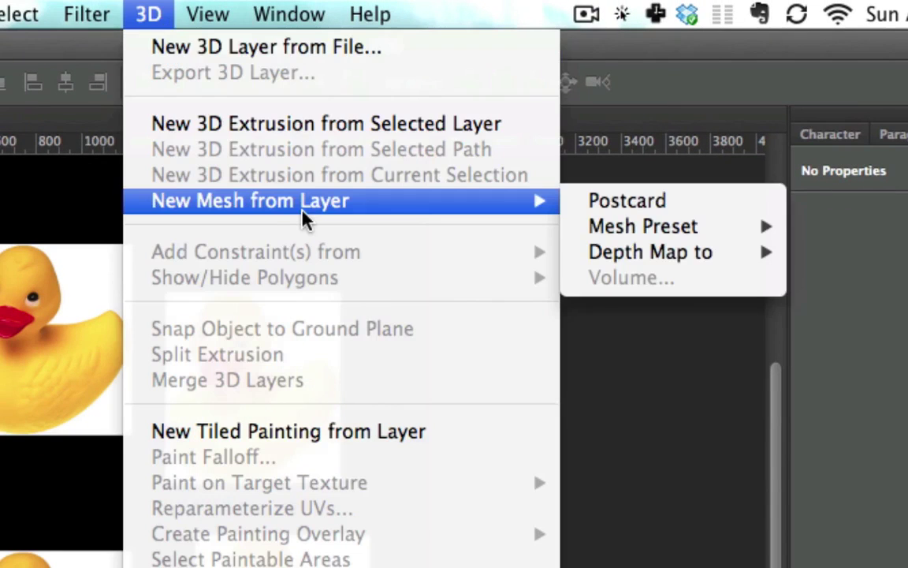
pyautogui.click(645, 207)
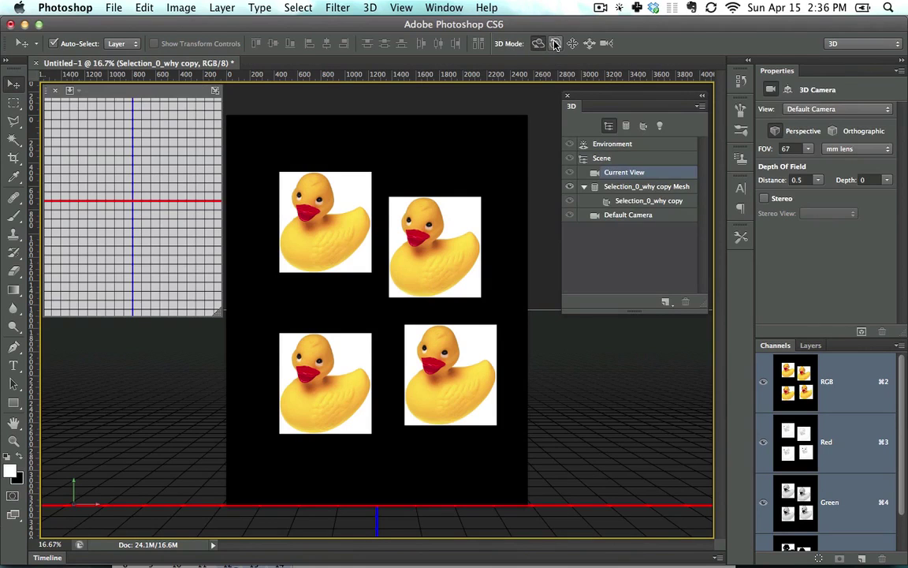
# Step: Orbit and pan the 3D camera so the postcard duck tilts in perspective
pyautogui.moveTo(426, 227); pyautogui.dragTo(505, 244)
pyautogui.click(573, 42)
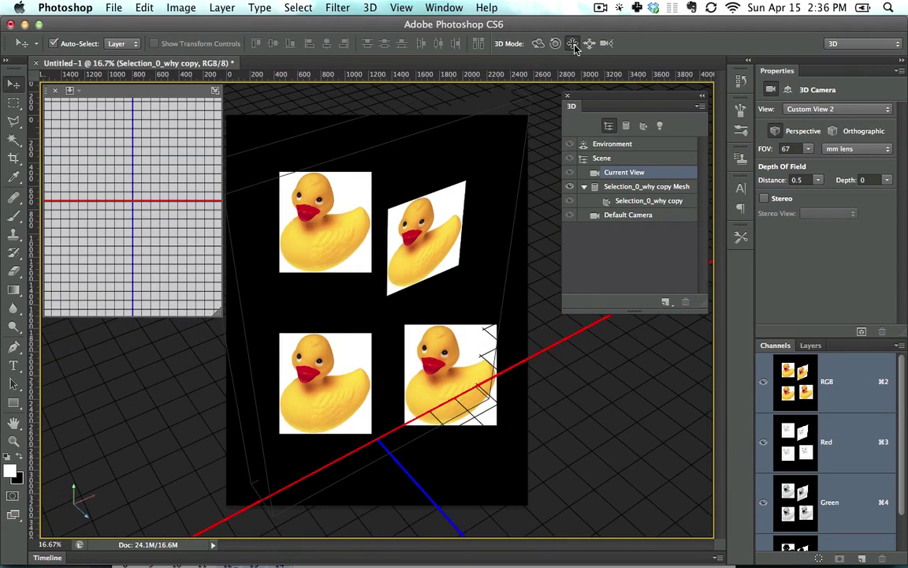
pyautogui.moveTo(366, 229); pyautogui.dragTo(432, 193)
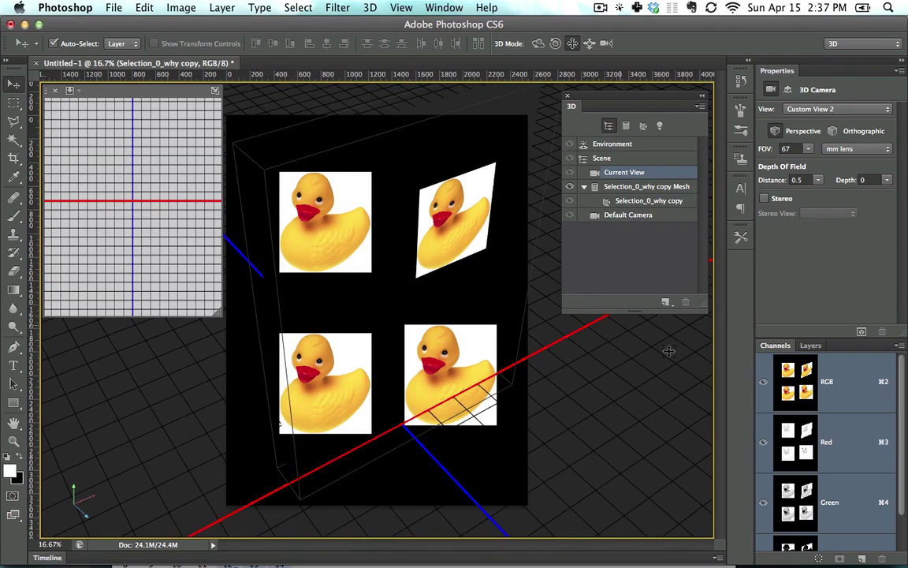
# Step: In the Layers panel select Selection_0_why copy 2 and drag the top-left duck down slightly
pyautogui.click(814, 346)
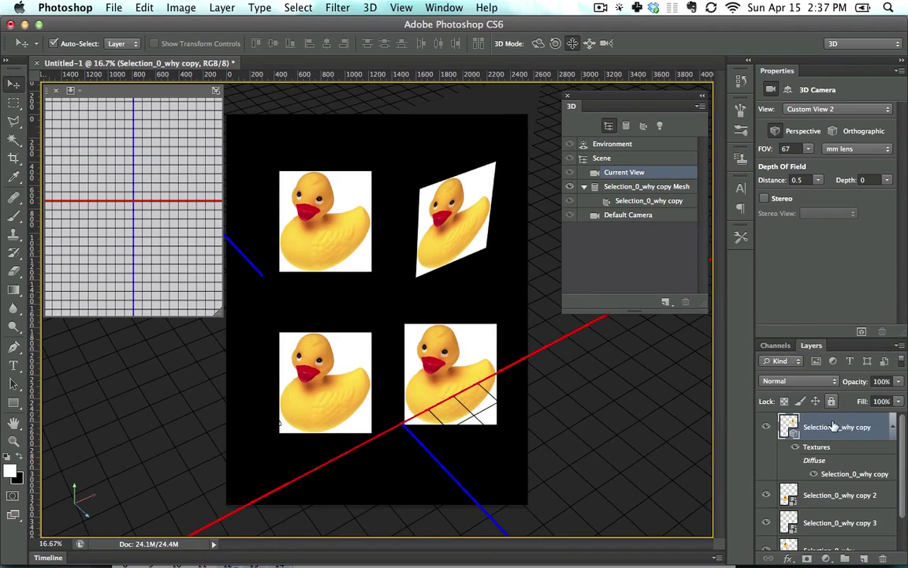
pyautogui.click(894, 427)
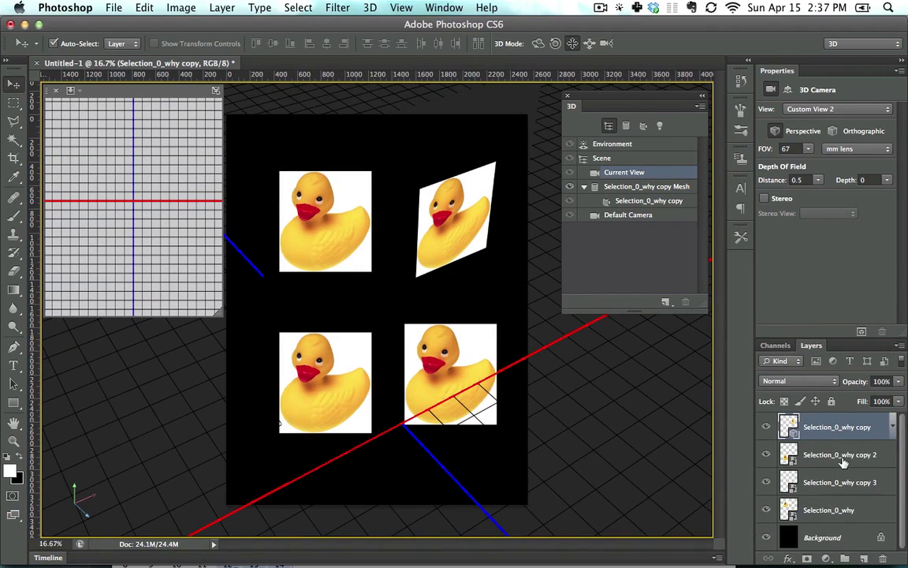
pyautogui.click(839, 454)
pyautogui.moveTo(318, 228); pyautogui.dragTo(310, 241)
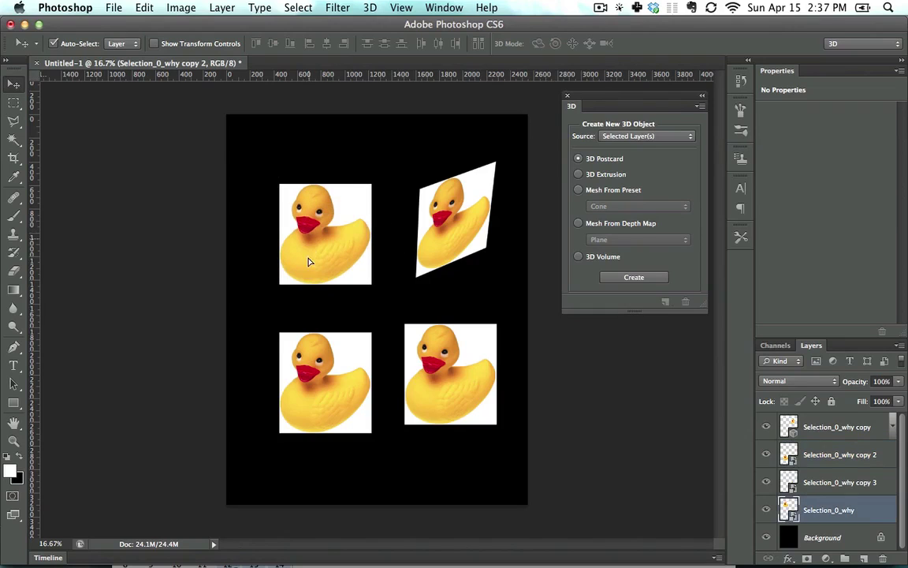
# Step: Select Selection_0_why copy 2 and pull the top-left and bottom-left ducks closer together
pyautogui.click(452, 219)
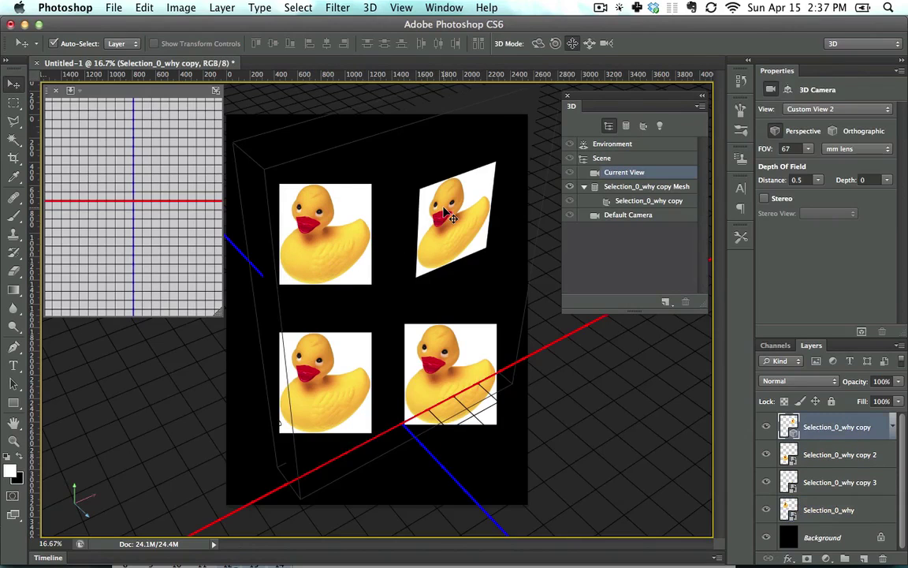
pyautogui.click(322, 230)
pyautogui.click(832, 460)
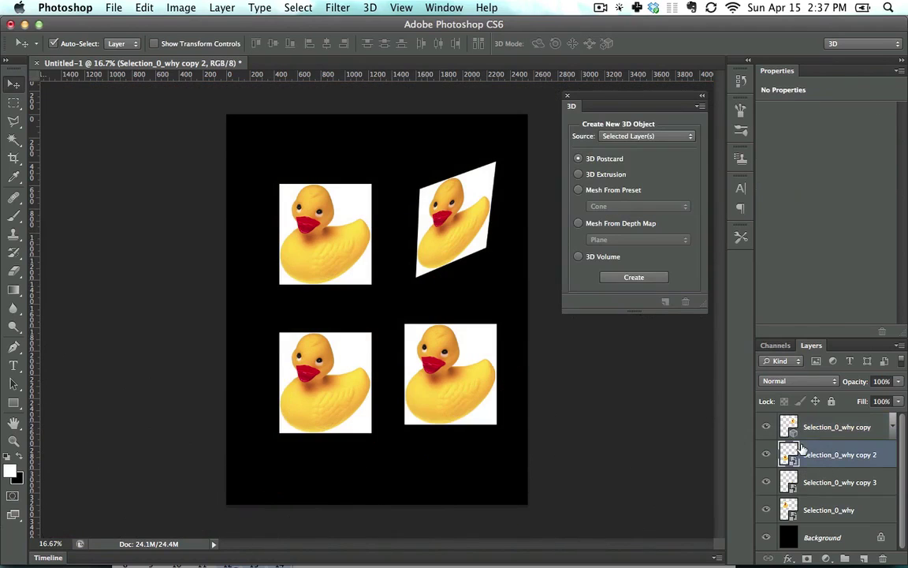
pyautogui.moveTo(318, 206); pyautogui.dragTo(310, 230)
pyautogui.moveTo(333, 348); pyautogui.dragTo(326, 323)
# Step: Line up the bottom ducks and Alt-drag the top-left duck into a new Selection_0_why copy 4 up-right
pyautogui.moveTo(444, 375); pyautogui.dragTo(424, 360)
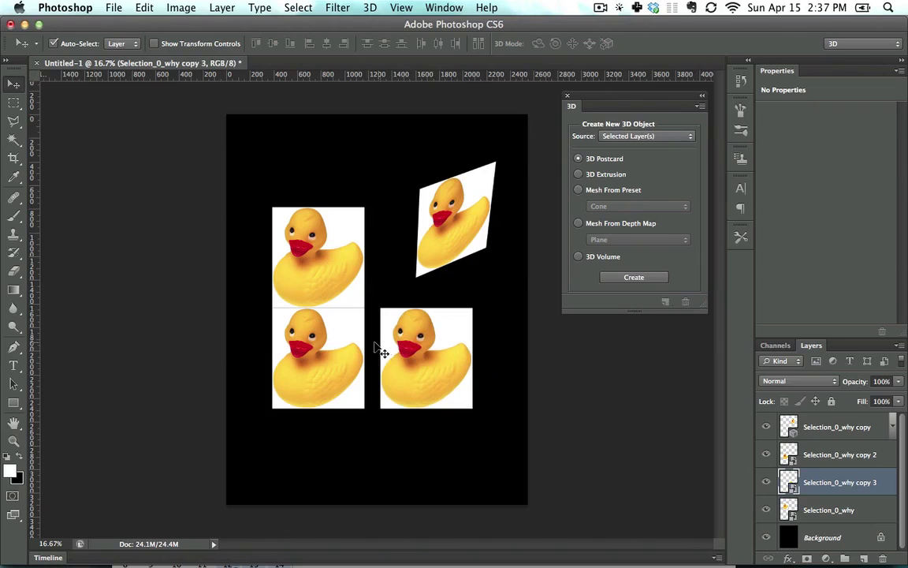
pyautogui.moveTo(323, 264); pyautogui.dragTo(356, 213)
pyautogui.moveTo(324, 344); pyautogui.dragTo(330, 399)
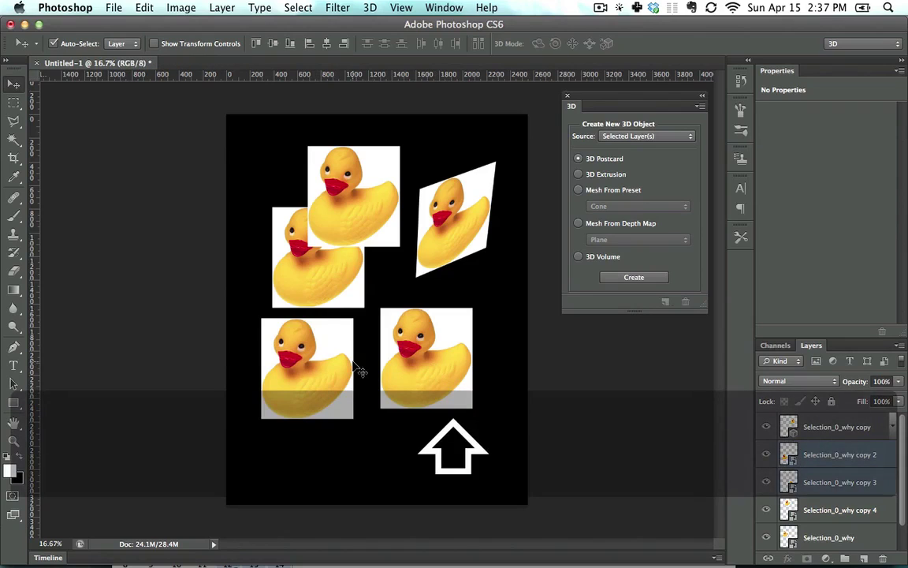
pyautogui.click(344, 258)
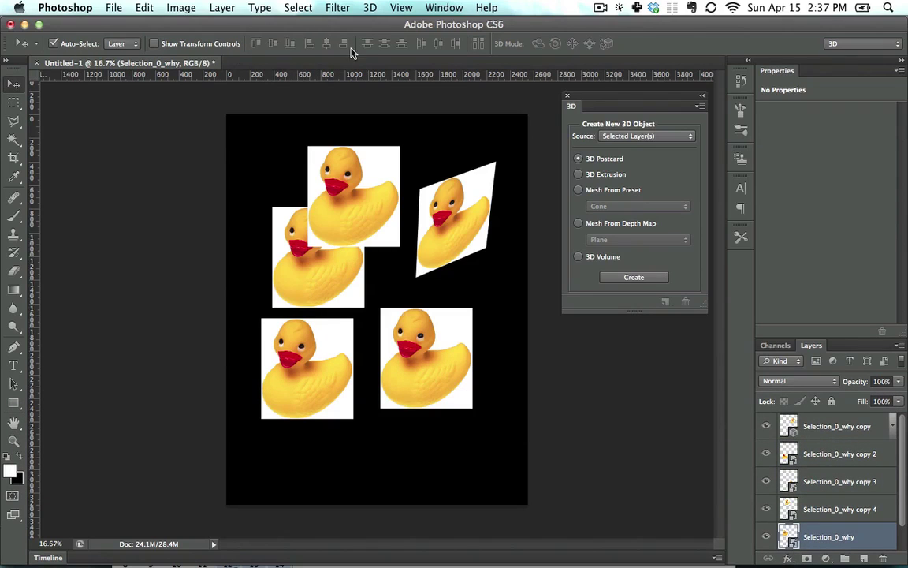
# Step: Turn on Show Transform Controls and nudge the left-middle duck slightly left, undoing a trial distortion
pyautogui.click(163, 45)
pyautogui.moveTo(344, 292)
pyautogui.mouseDown()
pyautogui.moveTo(347, 307)
pyautogui.moveTo(335, 267)
pyautogui.moveTo(332, 292)
pyautogui.mouseUp()
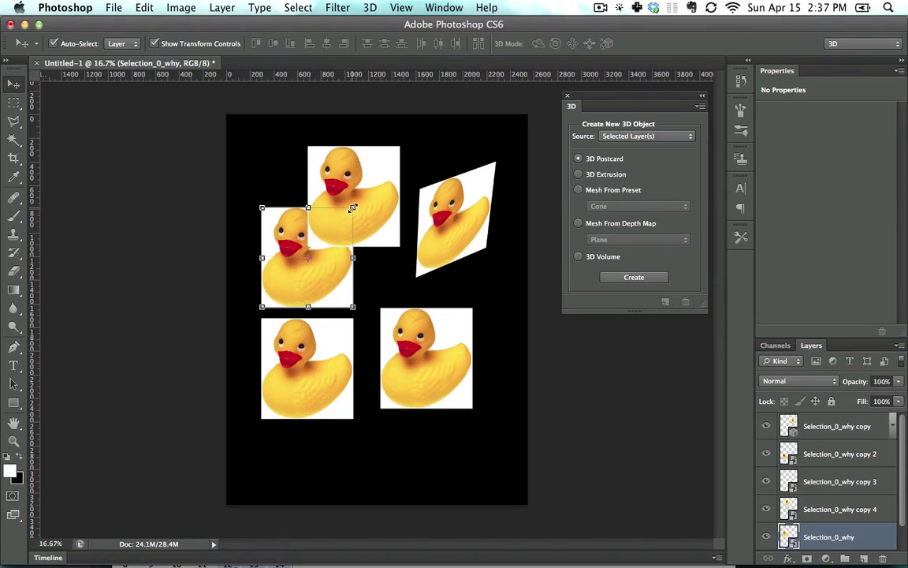
pyautogui.moveTo(353, 208); pyautogui.dragTo(391, 225)
pyautogui.press('super+z')
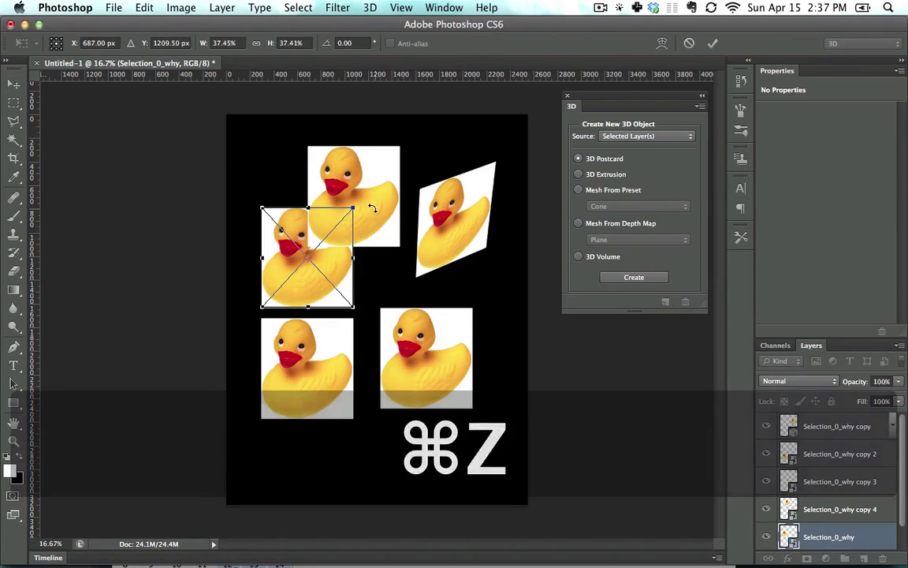
# Step: Distort the duck by pulling its top-right corner out toward the tilted postcard, then commit
pyautogui.press('super')
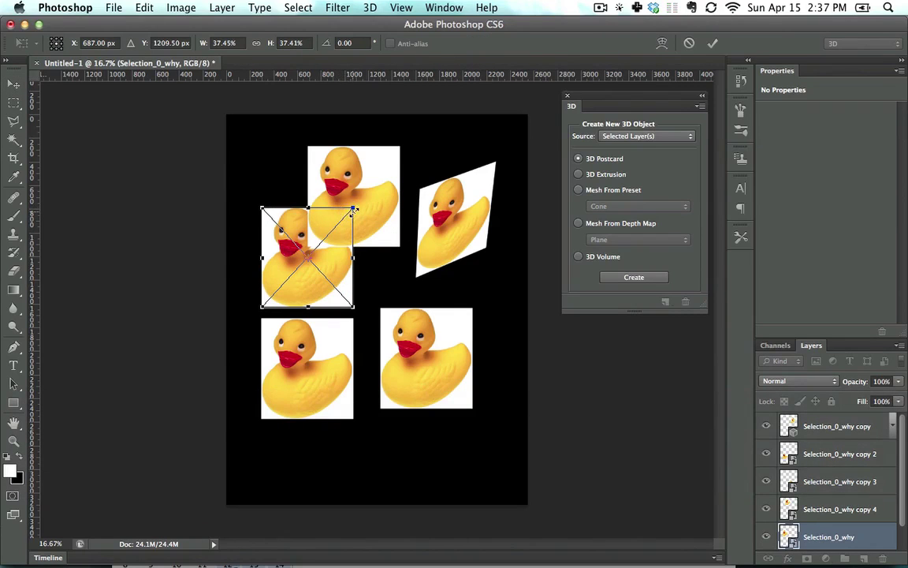
pyautogui.press('super')
pyautogui.moveTo(351, 222); pyautogui.dragTo(426, 242)
pyautogui.press('shift')
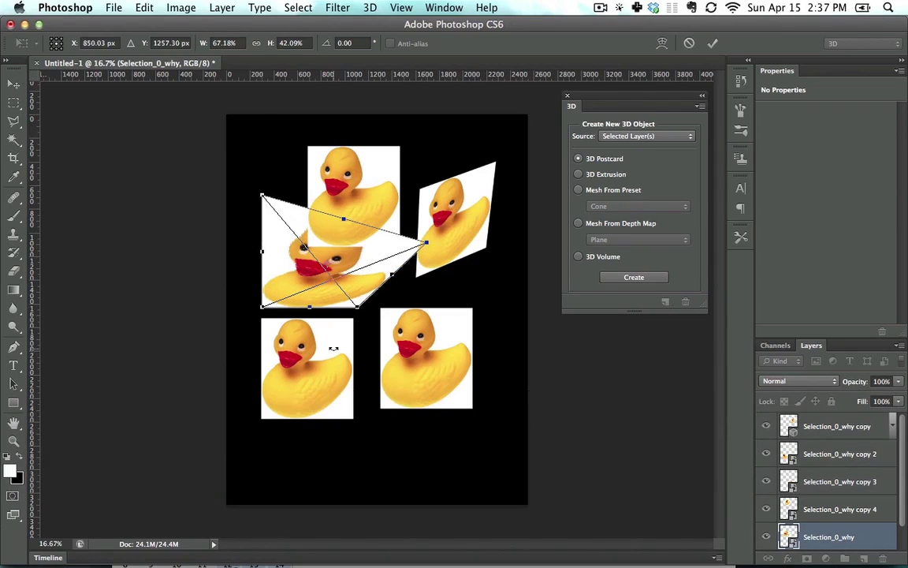
pyautogui.press('Return')
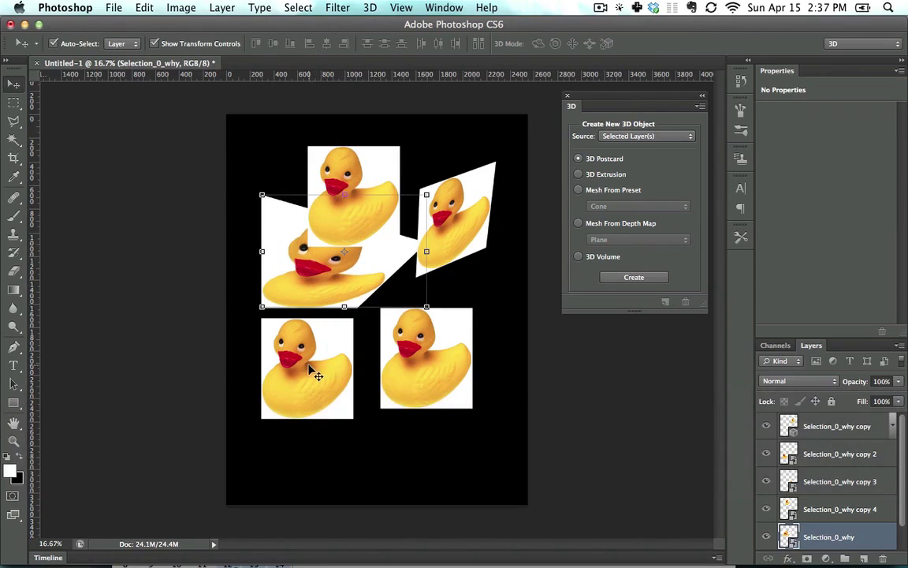
# Step: Shift the lower-left duck down-right and scale it up from its centre to overlap the lower-right duck
pyautogui.moveTo(318, 370); pyautogui.dragTo(329, 386)
pyautogui.press('shift')
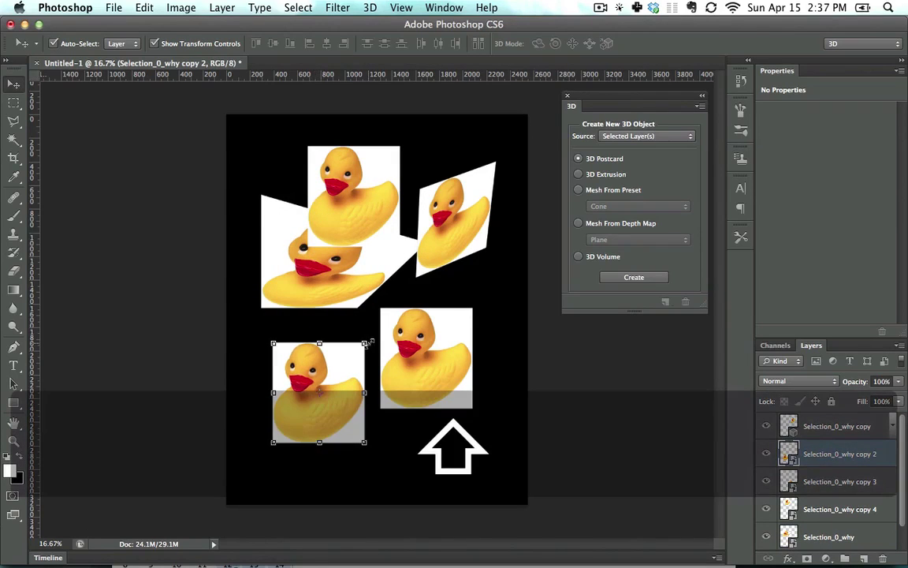
pyautogui.moveTo(365, 341); pyautogui.dragTo(439, 301)
pyautogui.press('alt')
pyautogui.press('super')
pyautogui.press('Return')
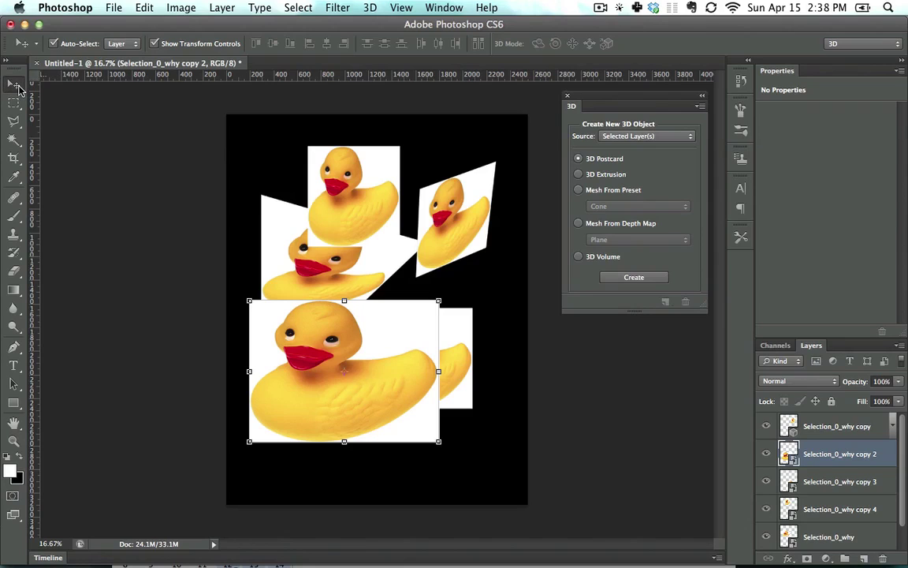
pyautogui.press('Return')
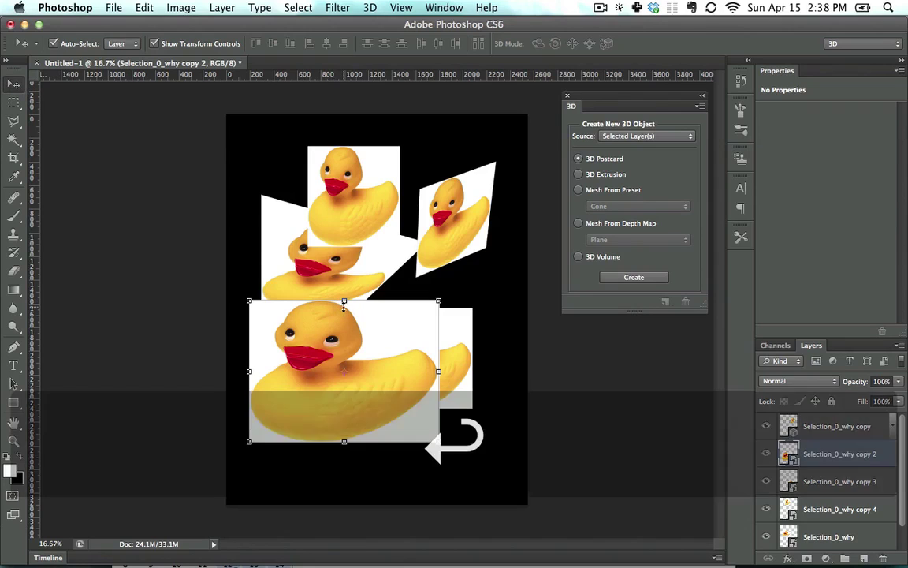